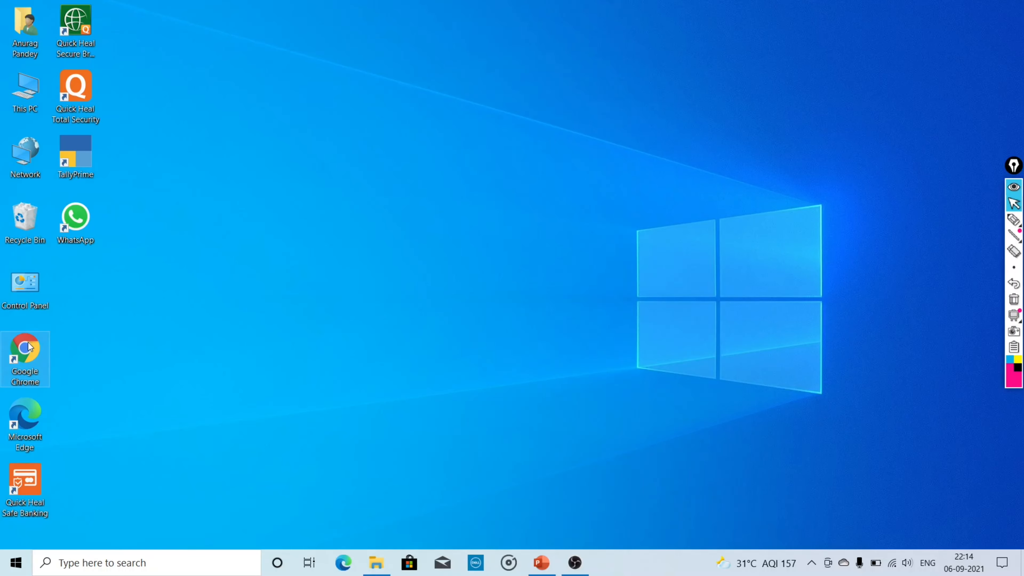
# Search Google in Chrome for 'tally solutions' and open the TallyPrime download page.
pyautogui.doubleClick(29, 343)
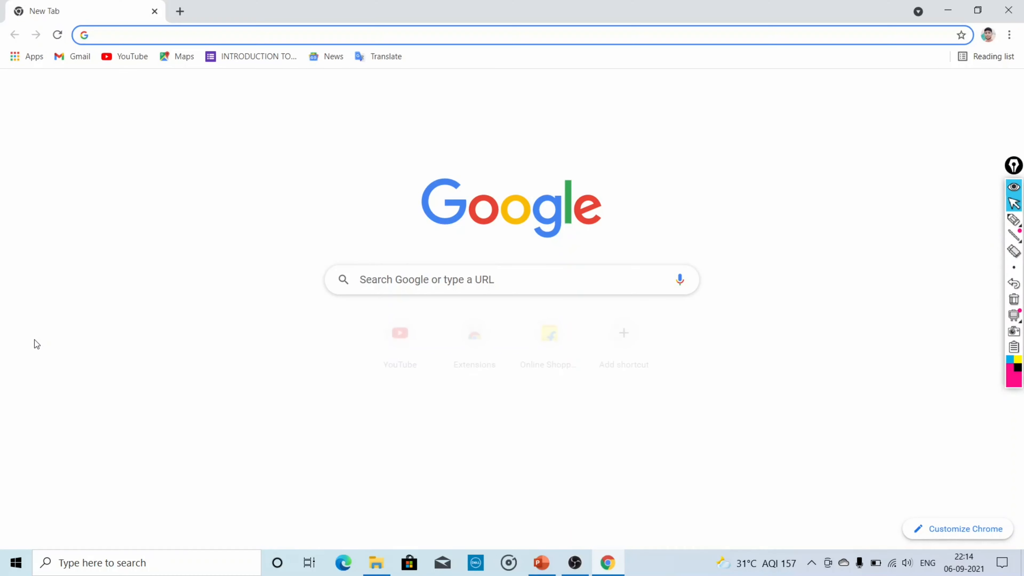
pyautogui.click(460, 276)
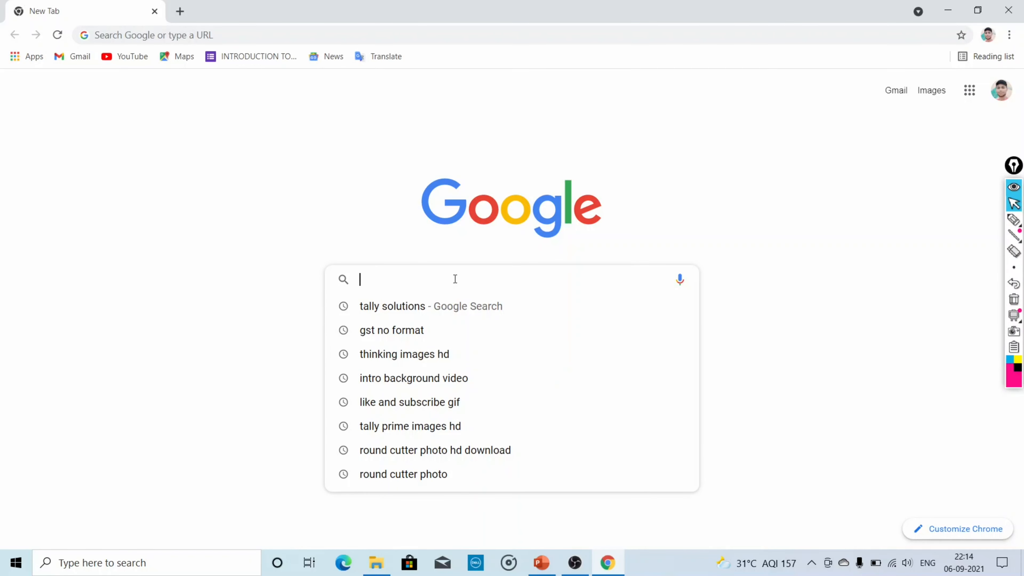
pyautogui.click(430, 315)
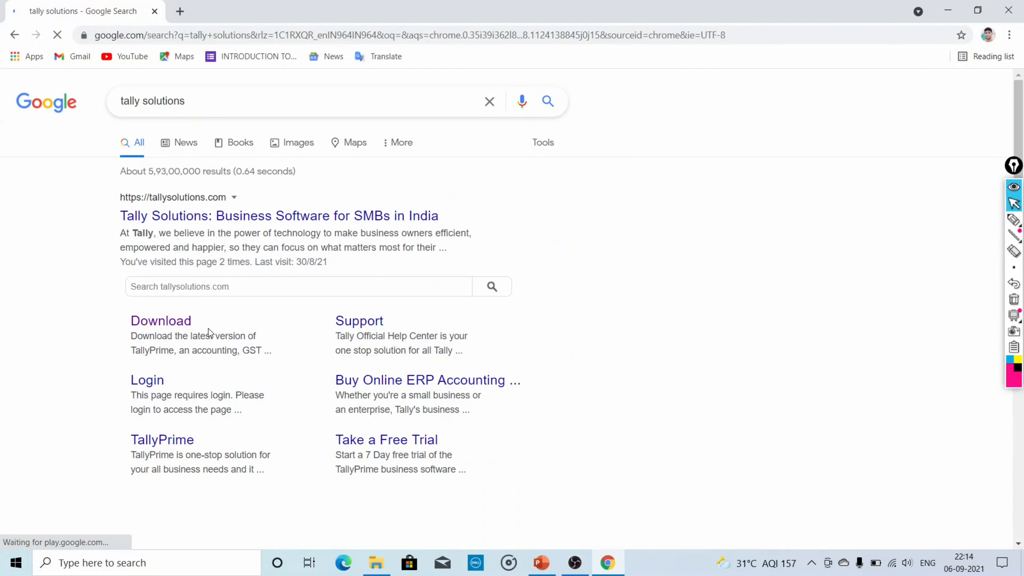
pyautogui.click(173, 326)
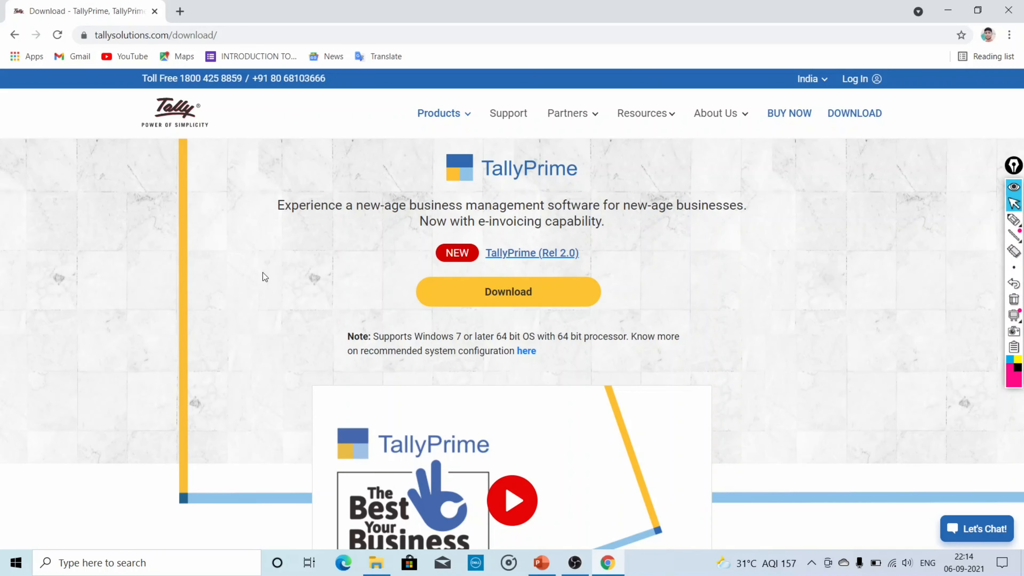
# Minimize the Chrome window showing the Tally download page.
pyautogui.click(948, 10)
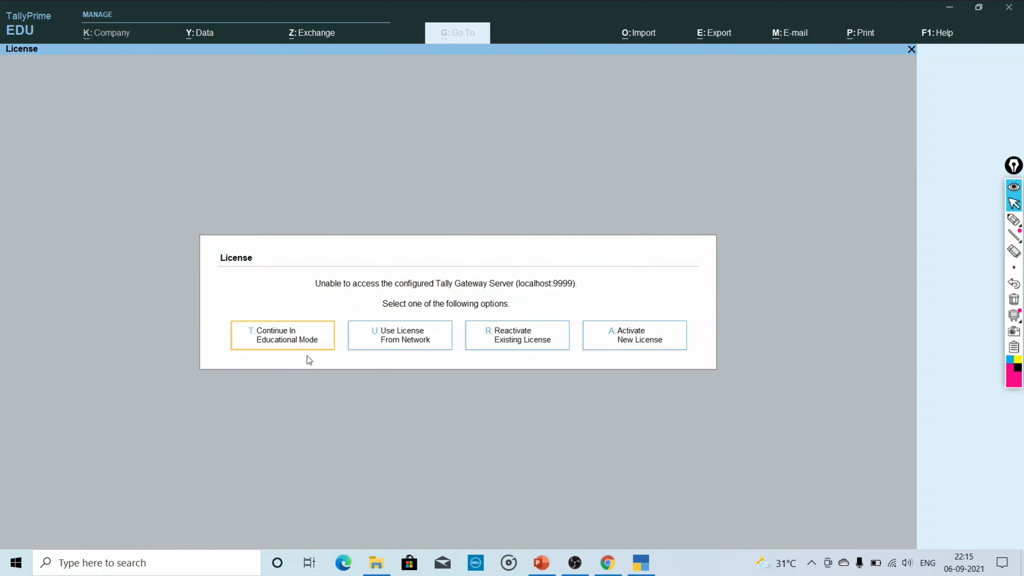
# Continue TallyPrime in Educational Mode and bring the Select Company list into focus.
pyautogui.click(279, 340)
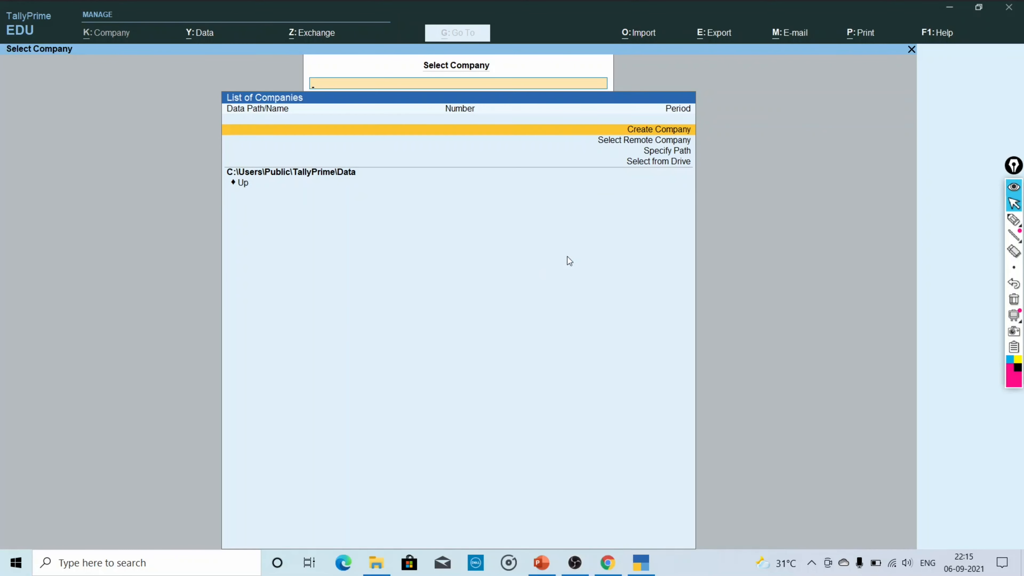
pyautogui.click(1014, 220)
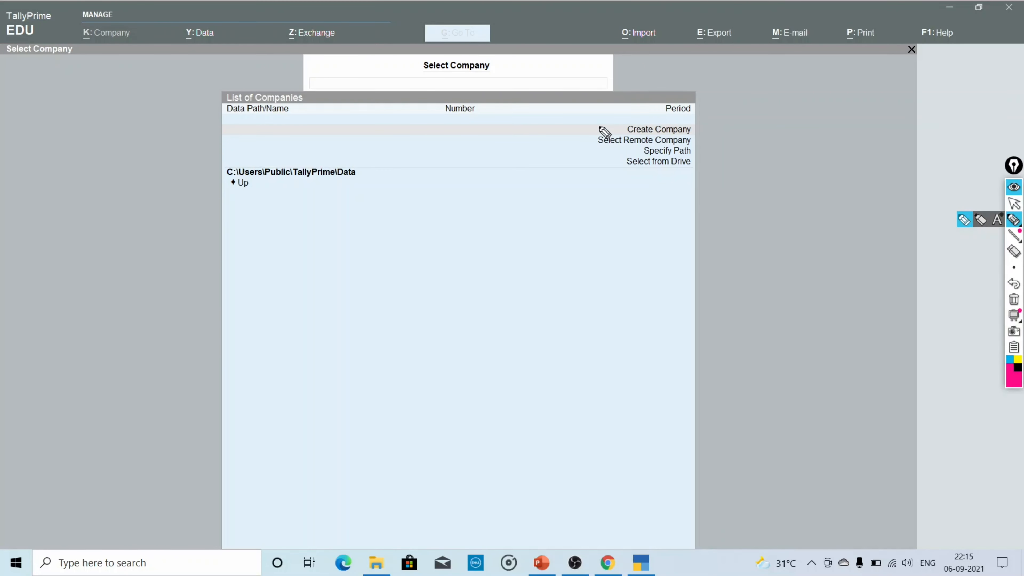
pyautogui.moveTo(629, 135); pyautogui.dragTo(693, 135)
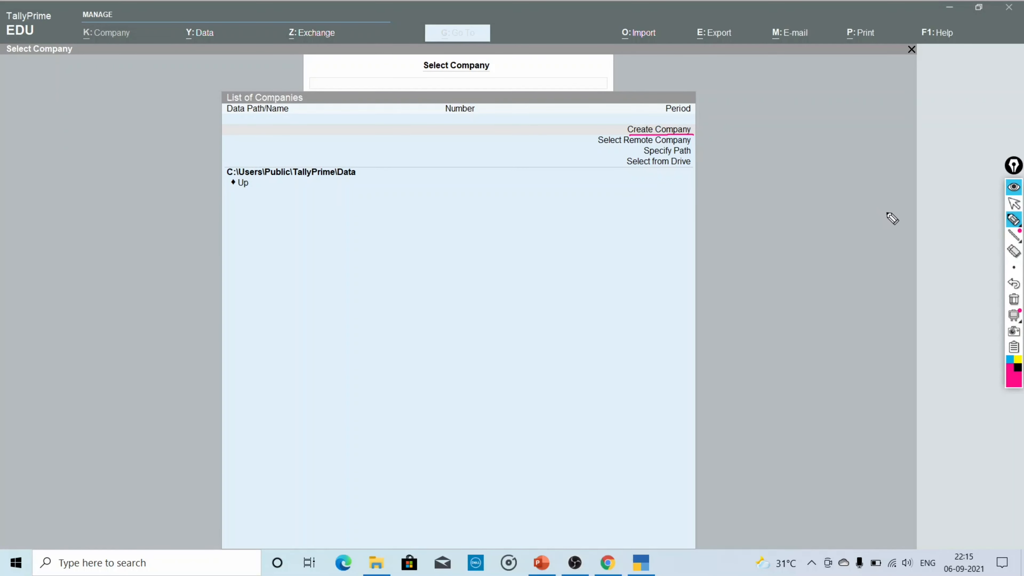
pyautogui.click(1014, 203)
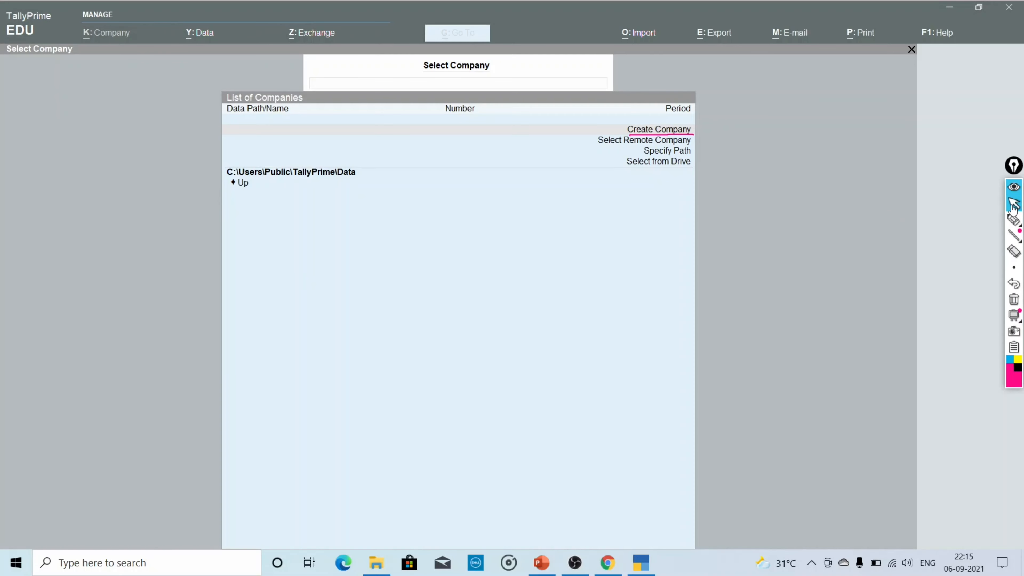
pyautogui.click(703, 13)
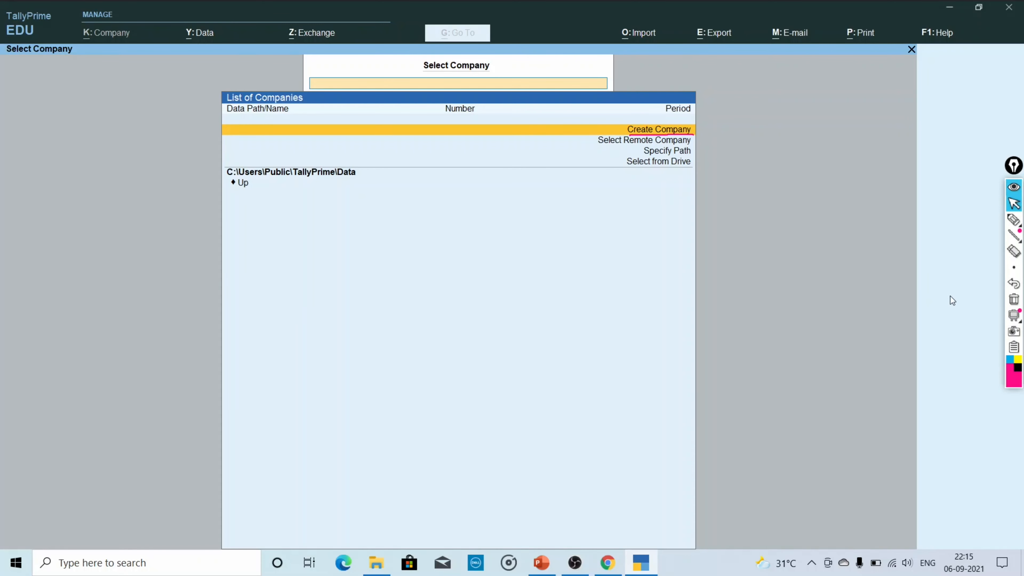
pyautogui.click(1013, 300)
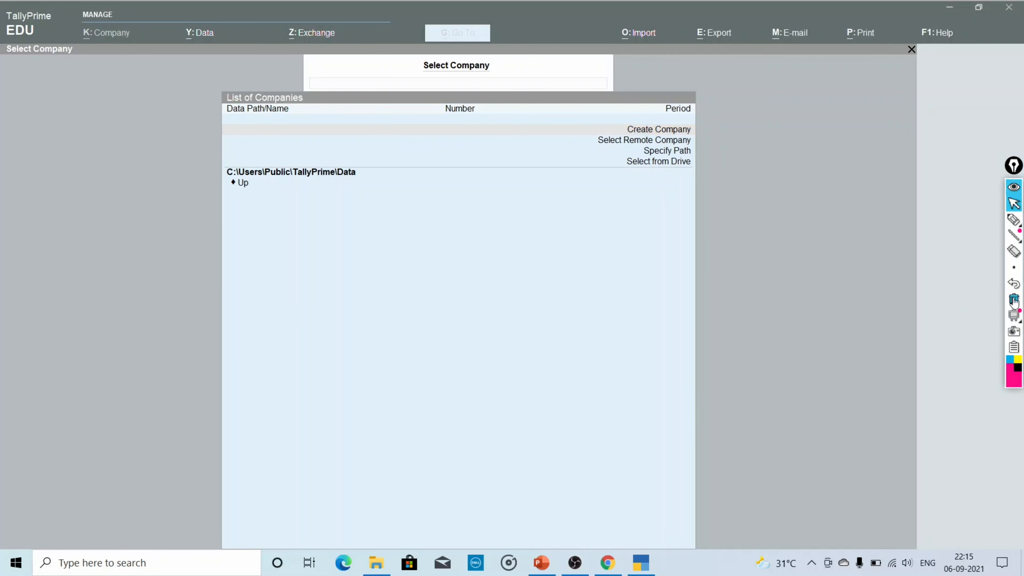
pyautogui.click(824, 181)
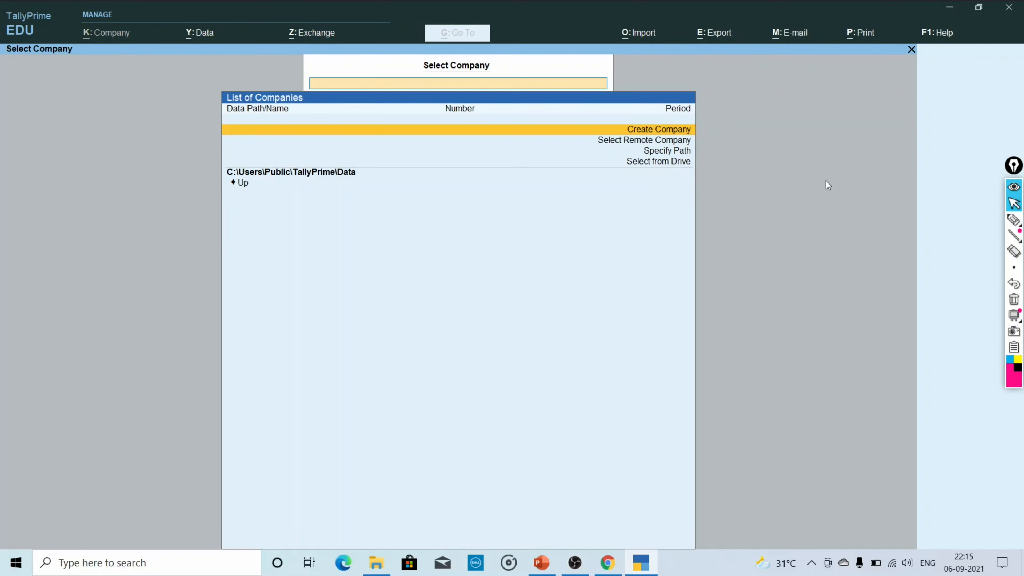
# Start a new company named 'Xyz Ltd'.
pyautogui.press('Return')
pyautogui.press('Return')
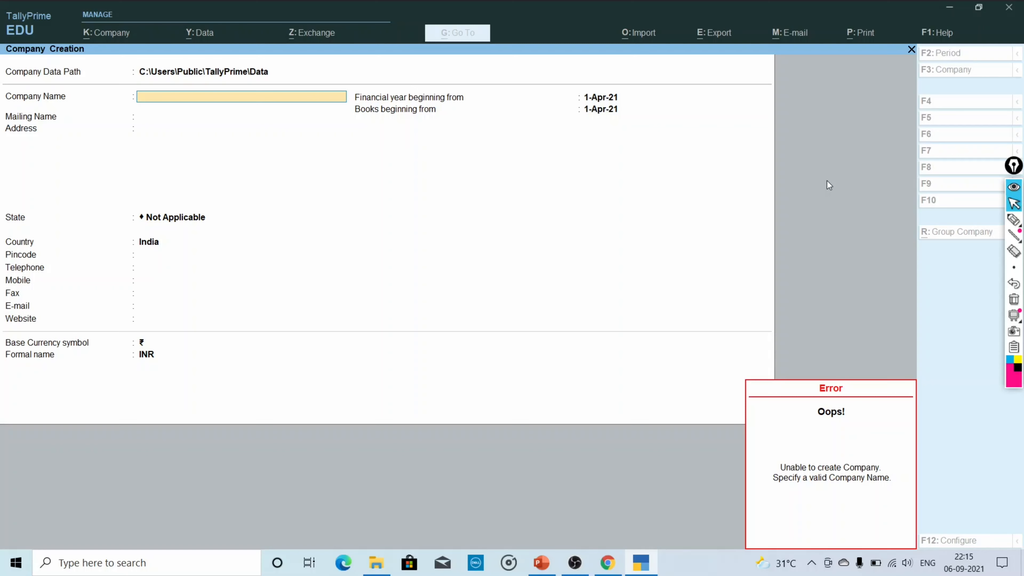
pyautogui.write('X')
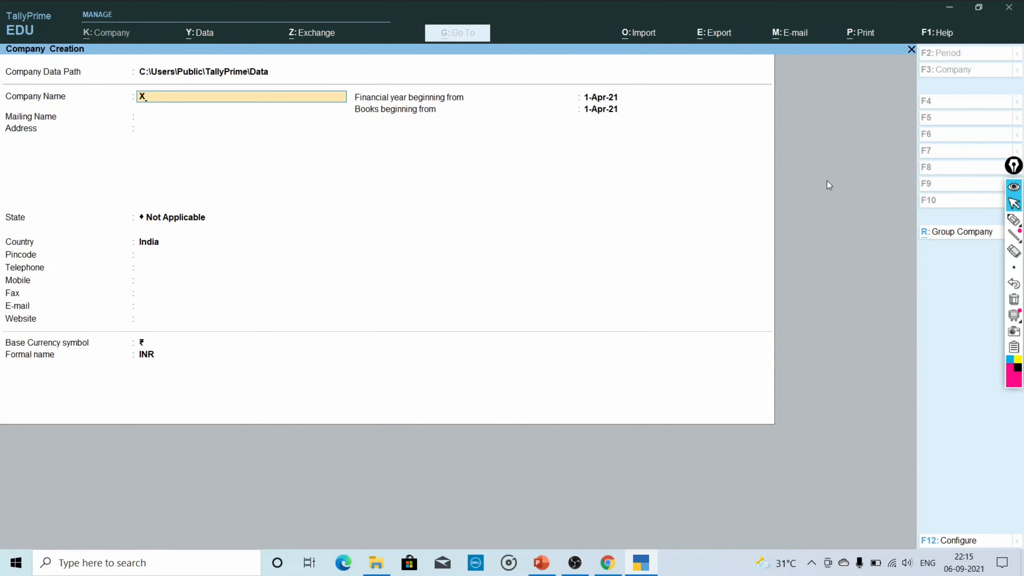
pyautogui.write('yz Ltd.')
pyautogui.press('Return')
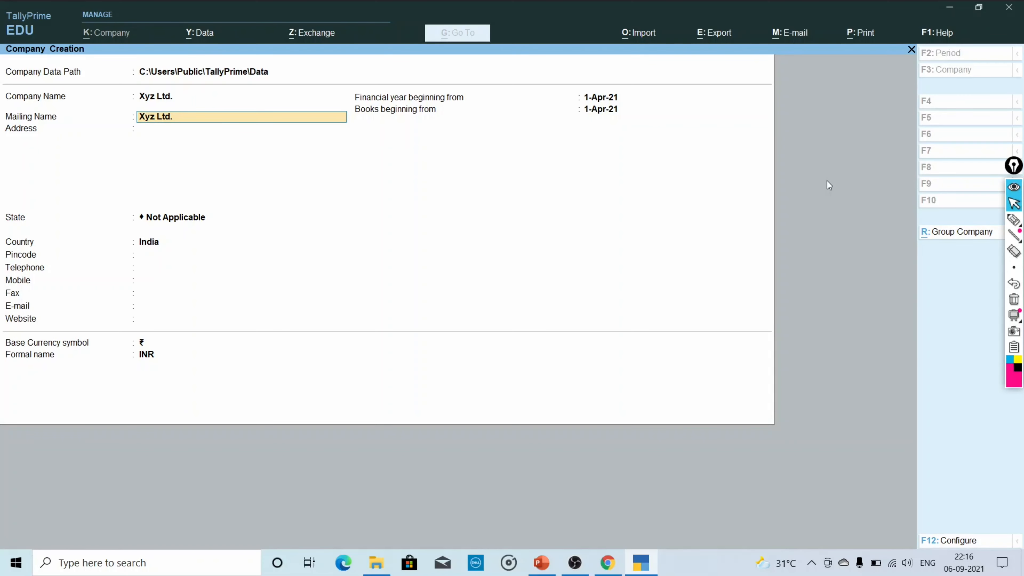
# Keep the mailing name Xyz Ltd. and enter the company's street address.
pyautogui.press('Return')
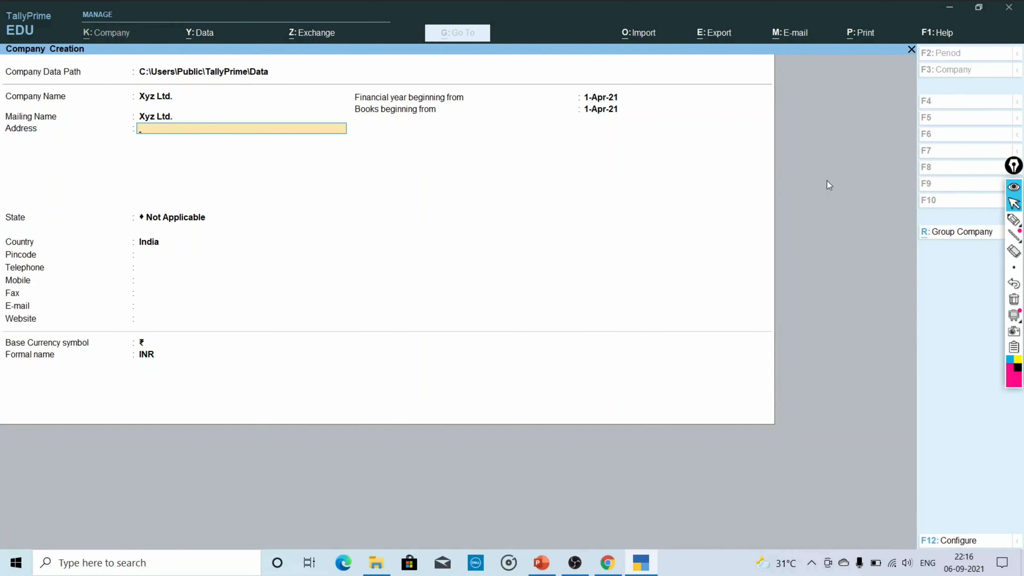
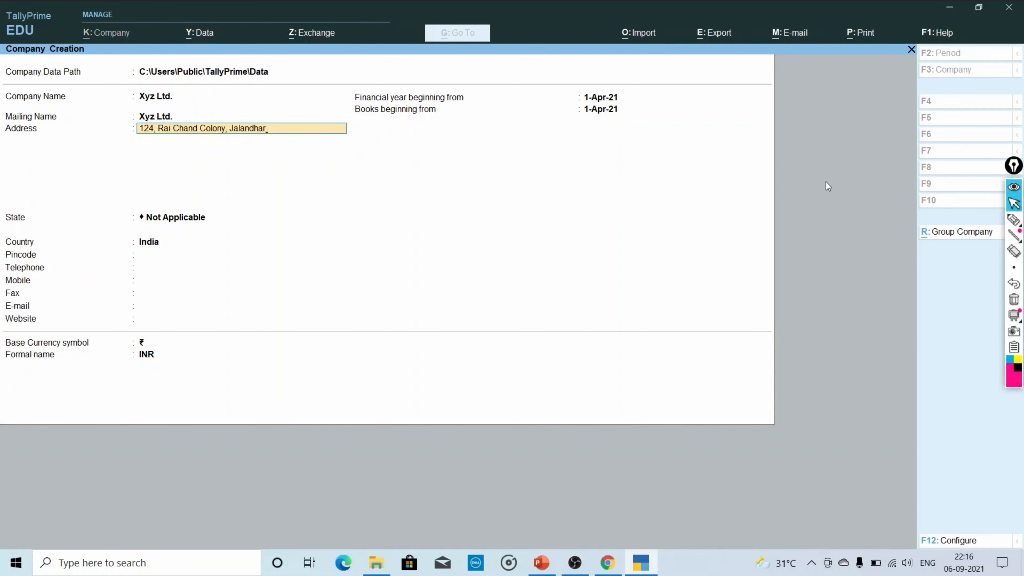
pyautogui.press('Return')
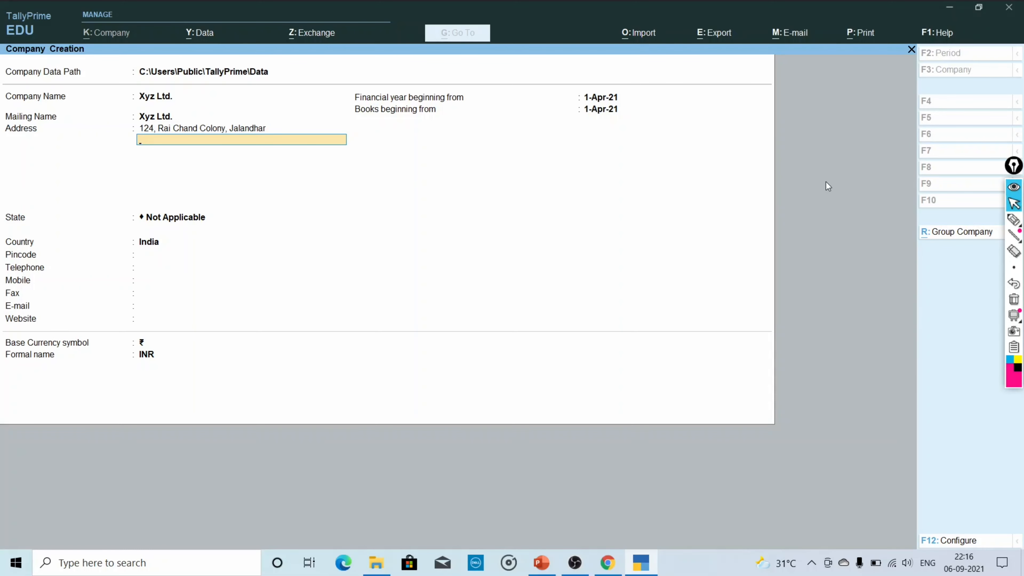
pyautogui.press('Return')
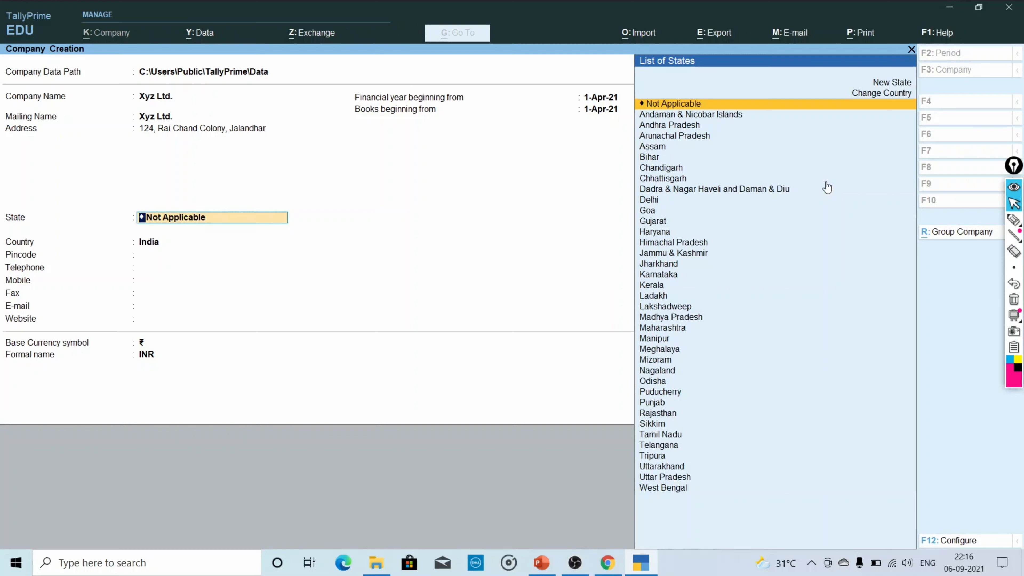
# Set the state to Punjab and enter the company's pincode.
pyautogui.write('Punj')
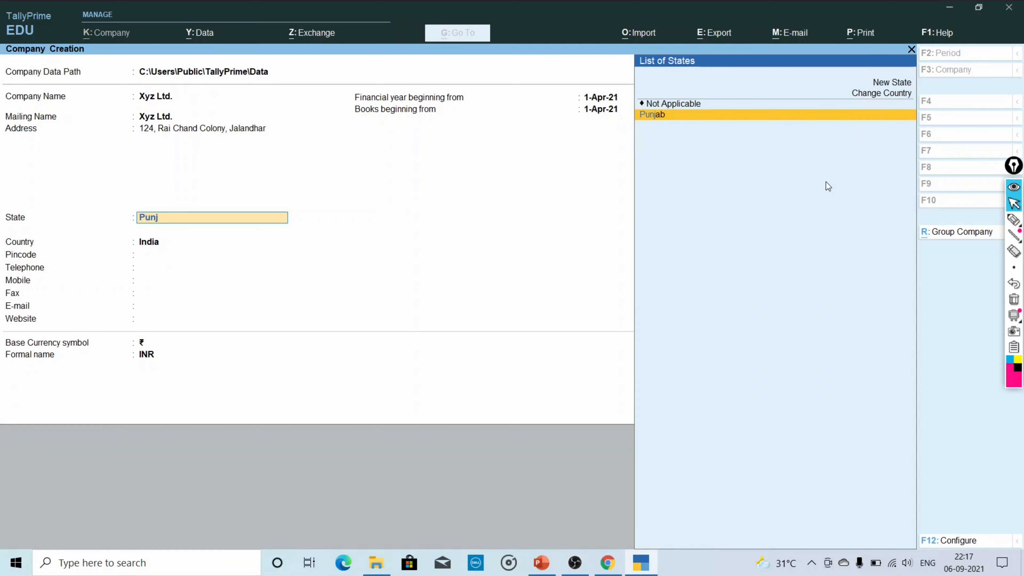
pyautogui.press('Return')
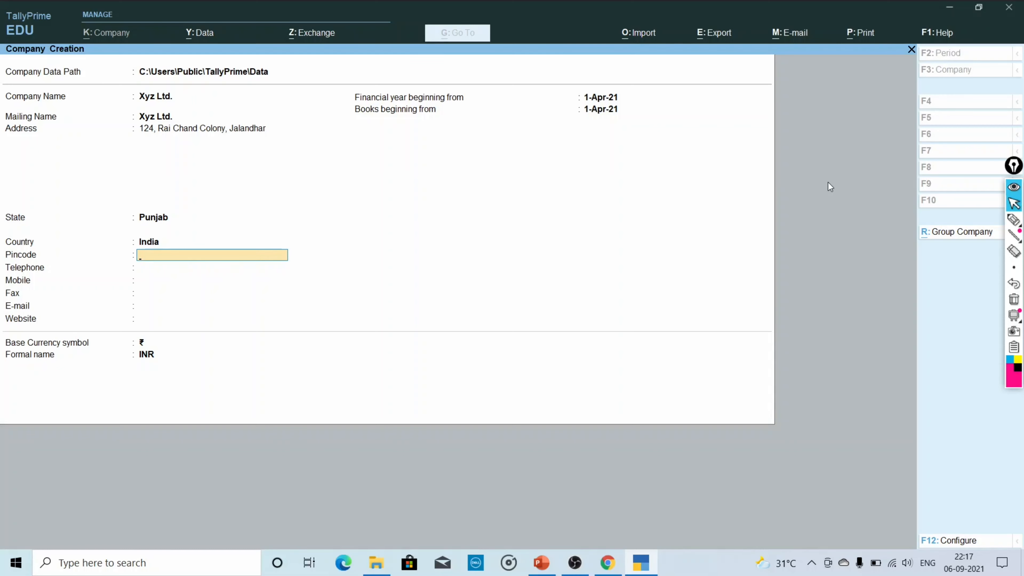
pyautogui.write('121452')
pyautogui.press('Return')
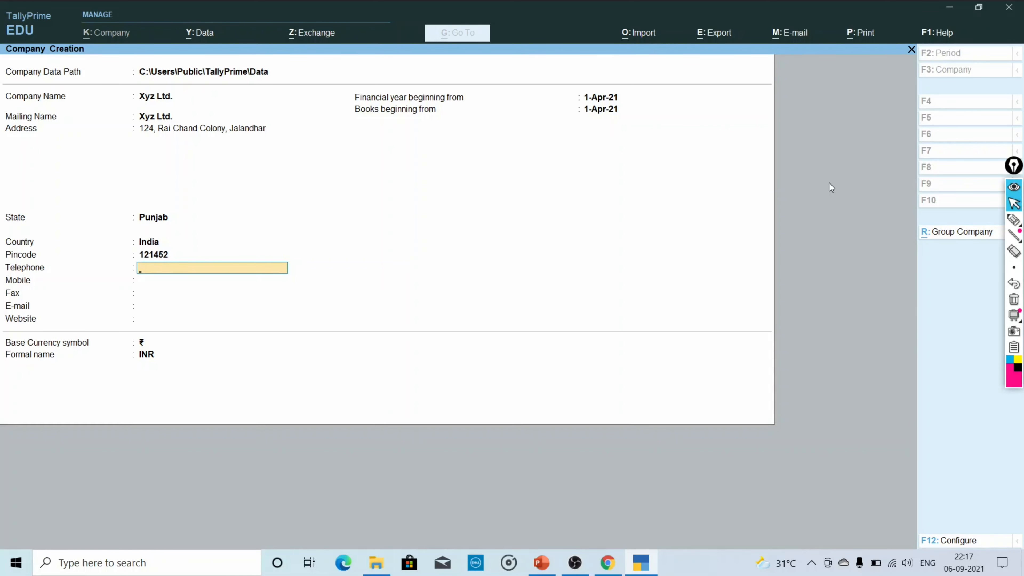
# Enter the company's telephone number, leaving mobile and fax blank.
pyautogui.write('Xxxxx')
pyautogui.write('xxxx98')
pyautogui.press('Return')
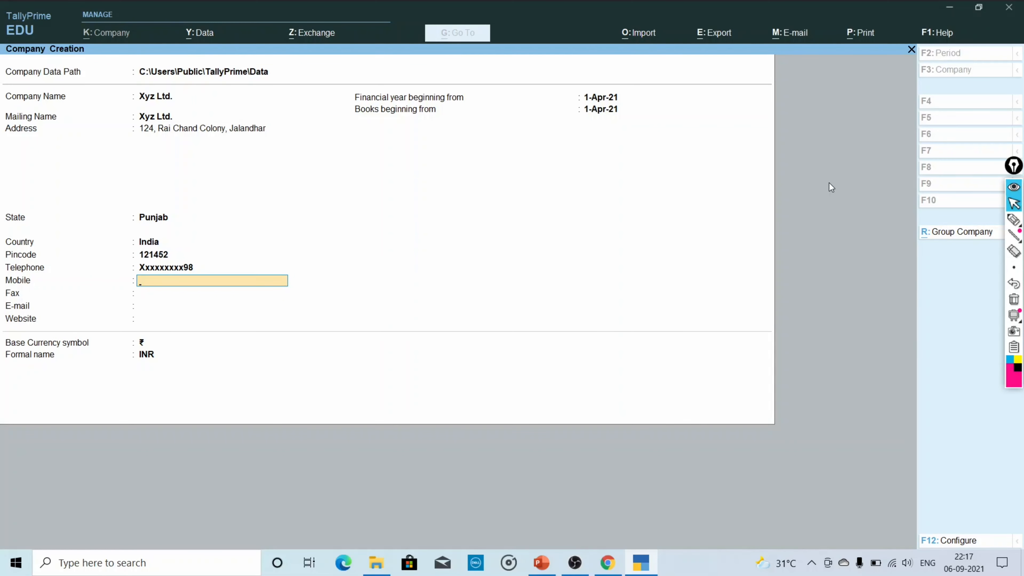
pyautogui.press('Return')
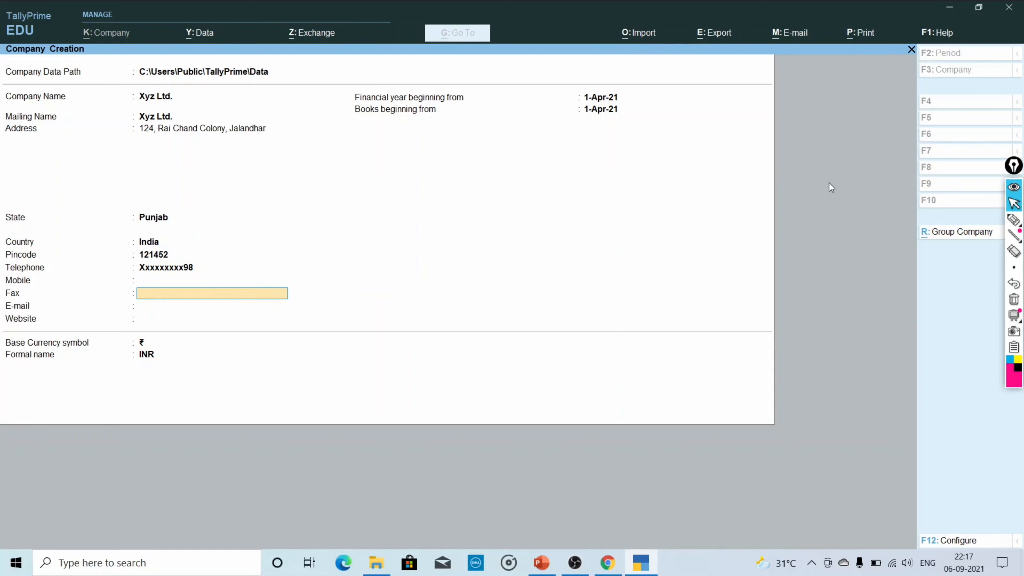
pyautogui.press('Return')
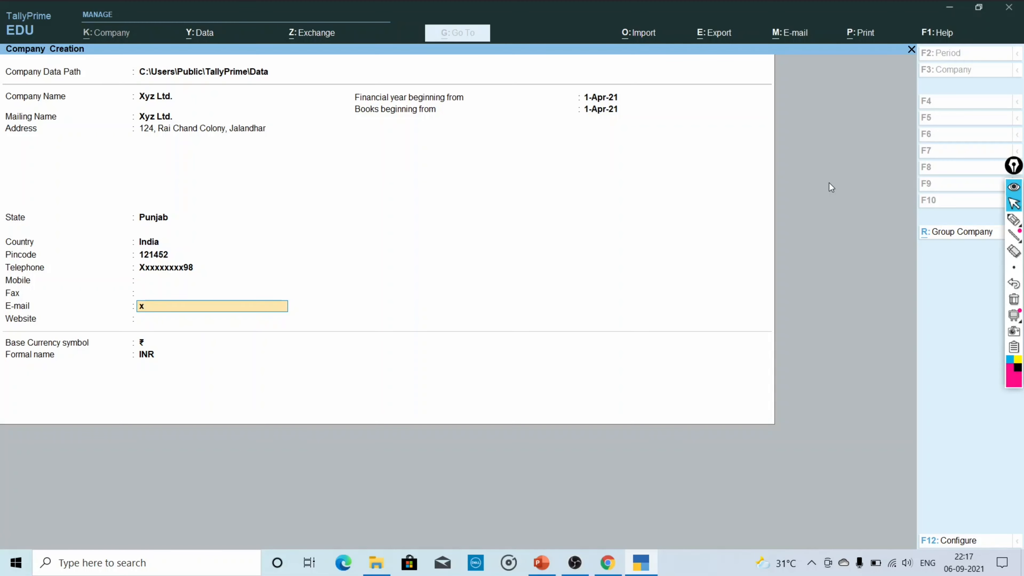
# Enter the company's e-mail address and the website xyzltd.com.
pyautogui.press('Return')
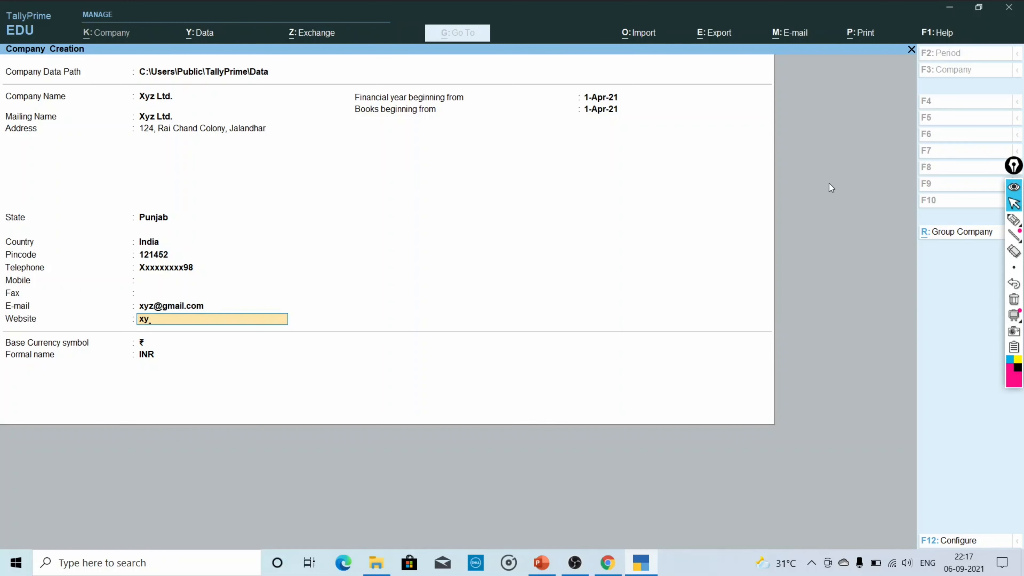
pyautogui.write('zltd.com')
pyautogui.press('Return')
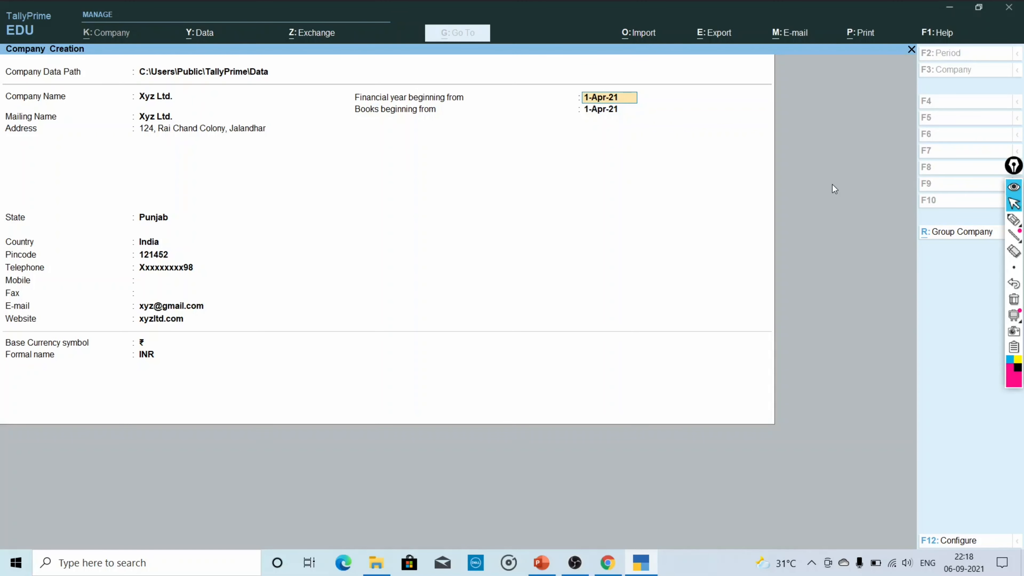
# Keep books beginning 1-Apr-21, currency symbol ₹ and formal name INR.
pyautogui.press('Return')
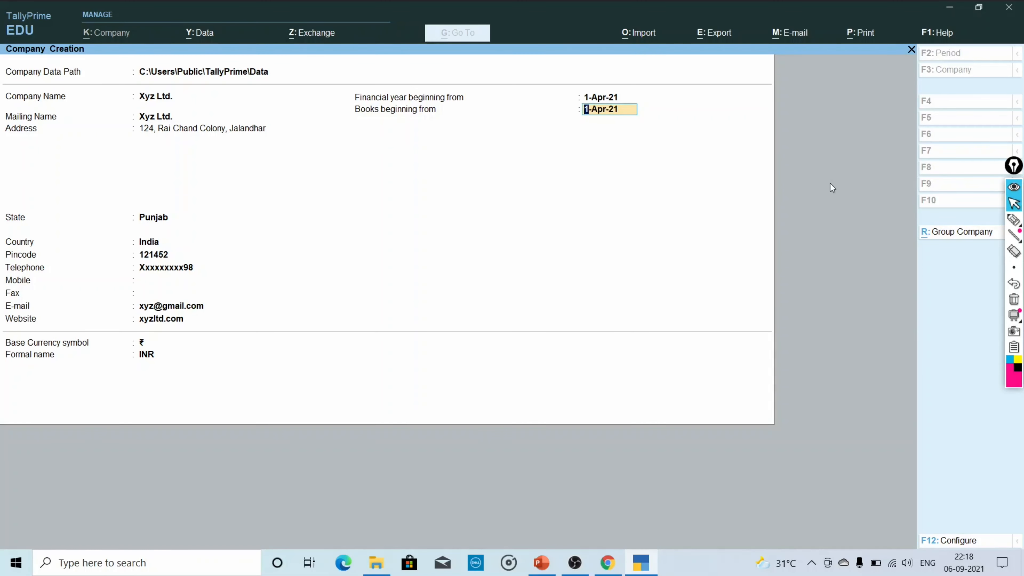
pyautogui.press('Return')
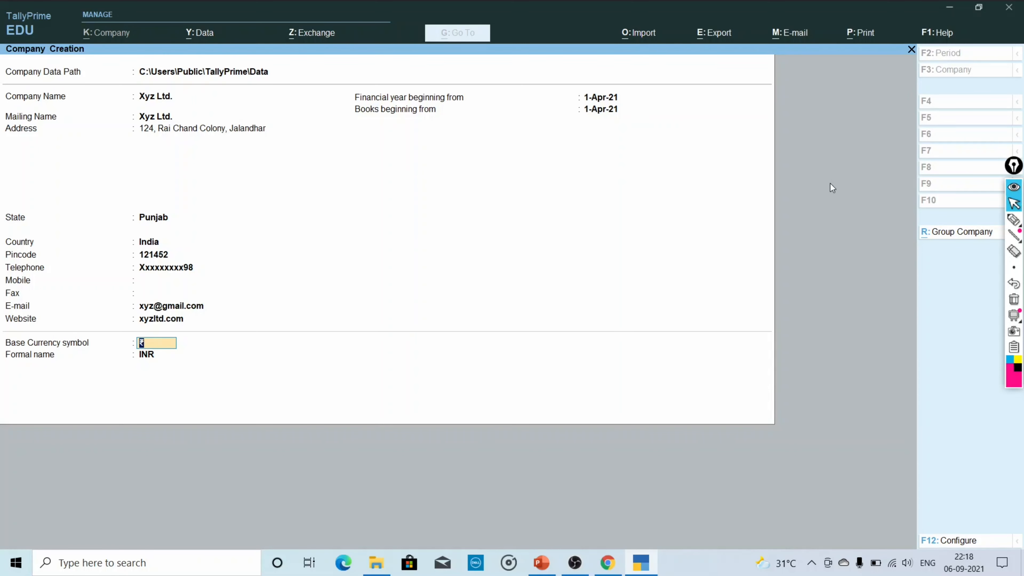
pyautogui.press('Return')
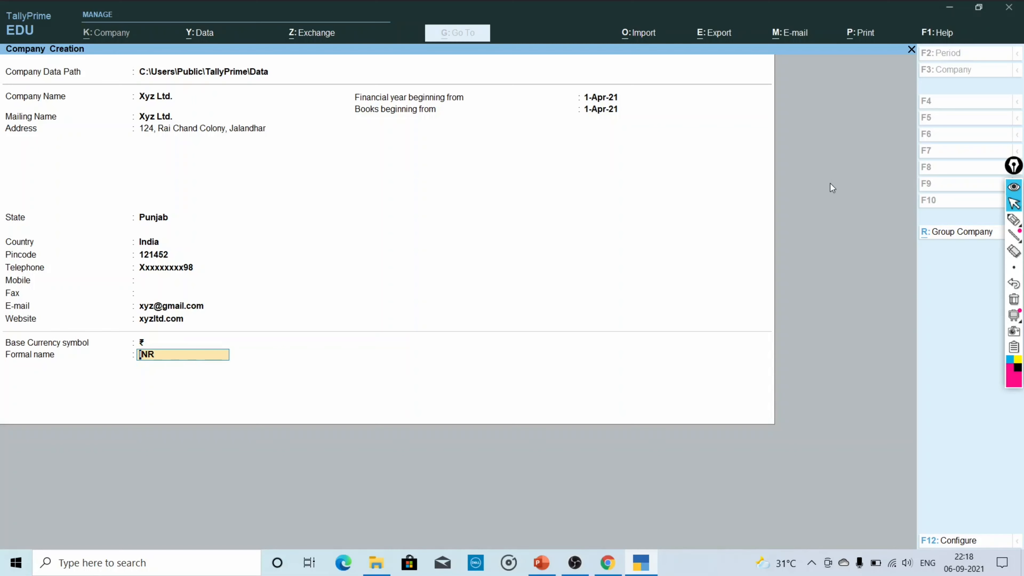
pyautogui.press('Return')
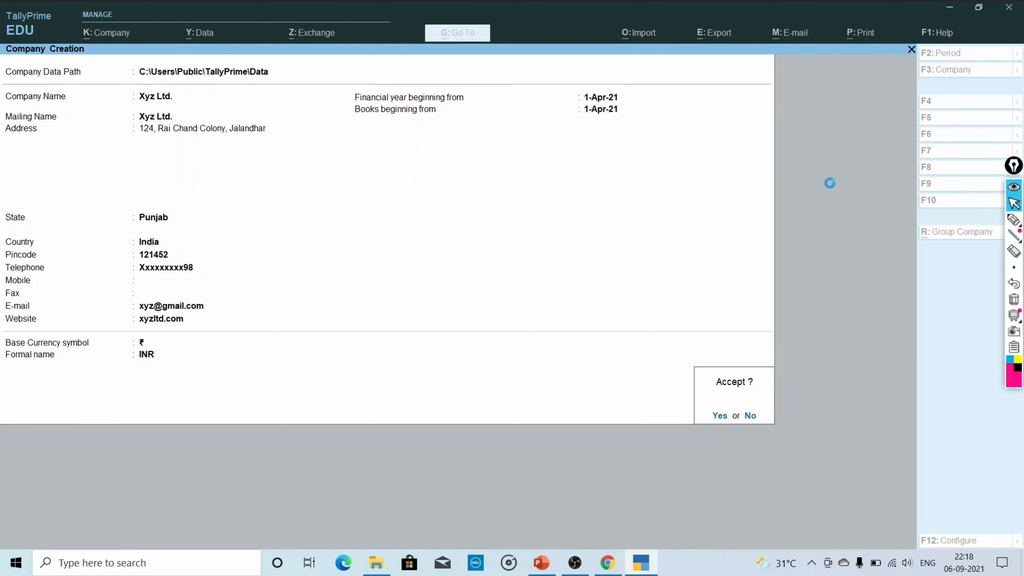
# Accept Xyz Ltd. and keep accounts, inventory and GST enabled in Company Features.
pyautogui.press('Return')
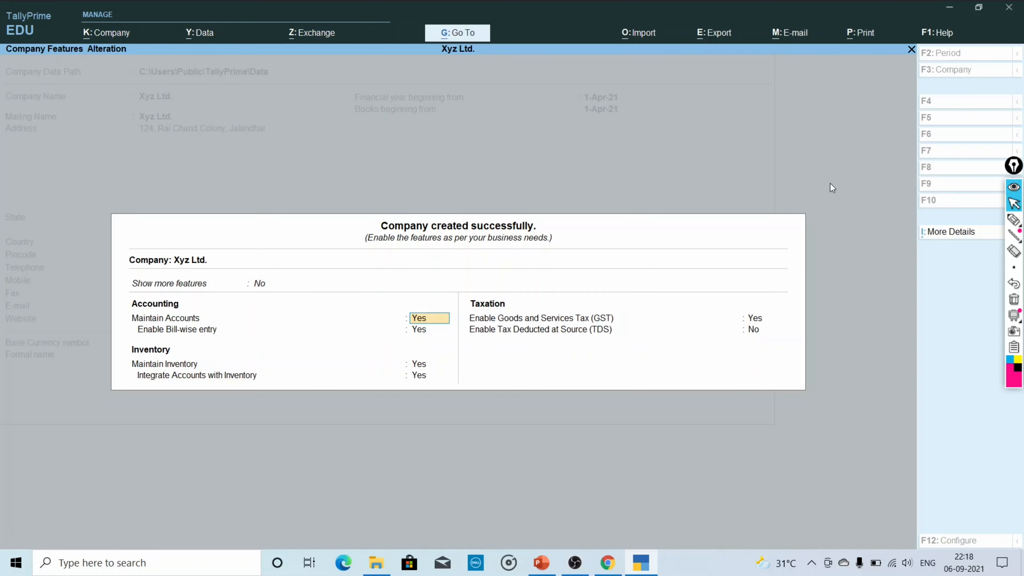
pyautogui.press('Return')
pyautogui.press('Return')
pyautogui.press('Return')
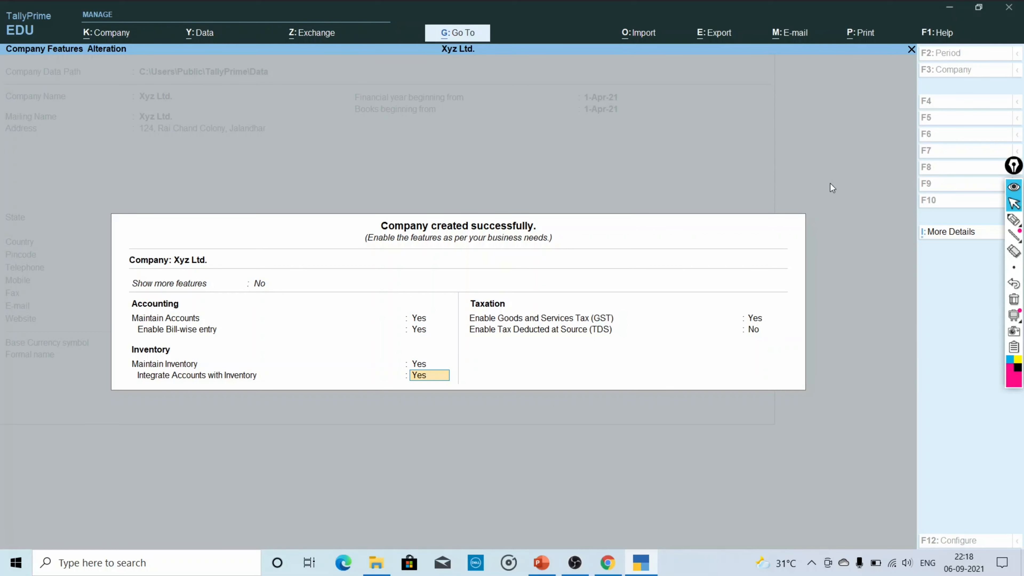
pyautogui.press('Return')
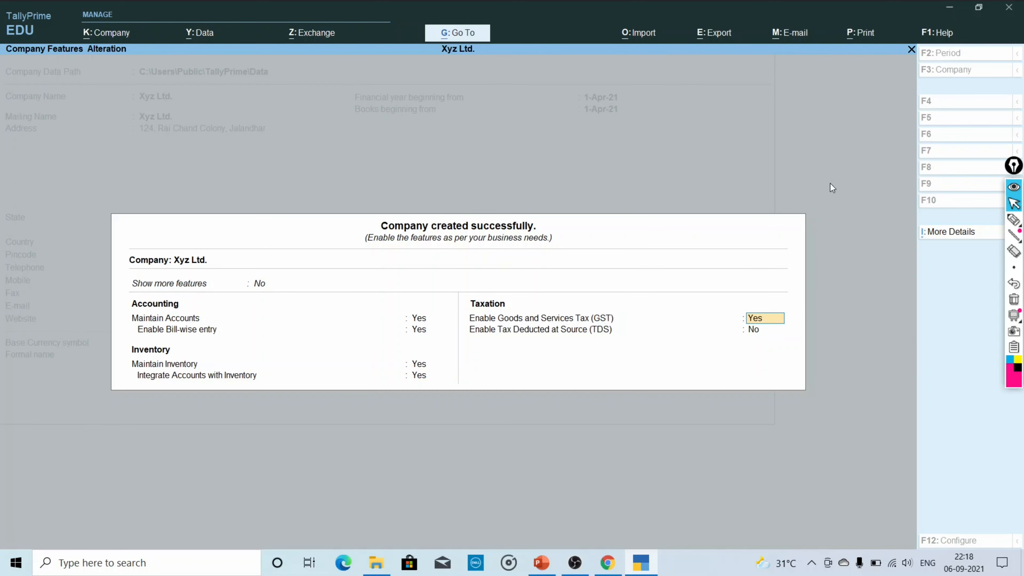
pyautogui.press('Return')
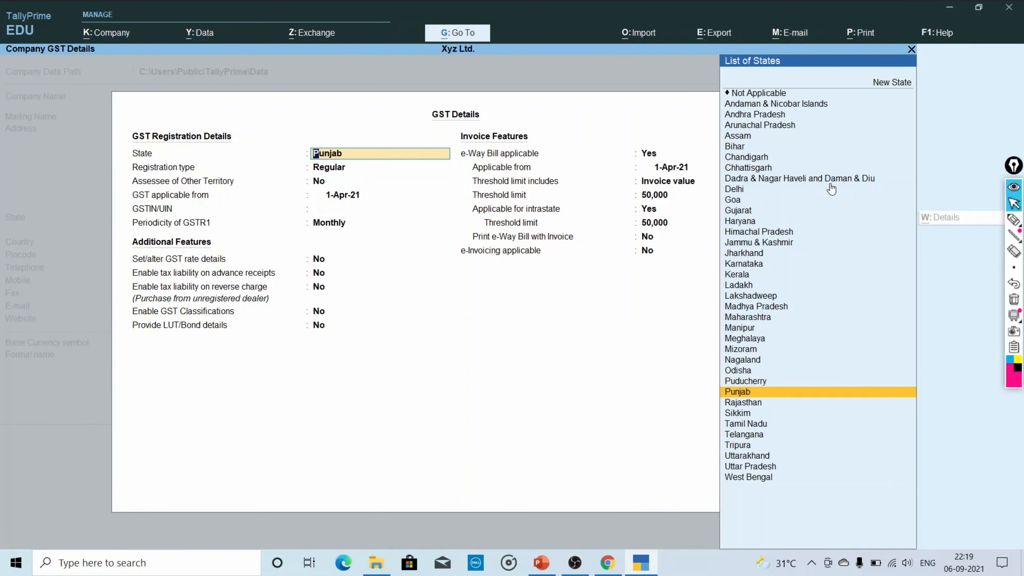
# Choose Punjab and Regular registration, keeping Other Territory No and start date 1-Apr-21.
pyautogui.press('Return')
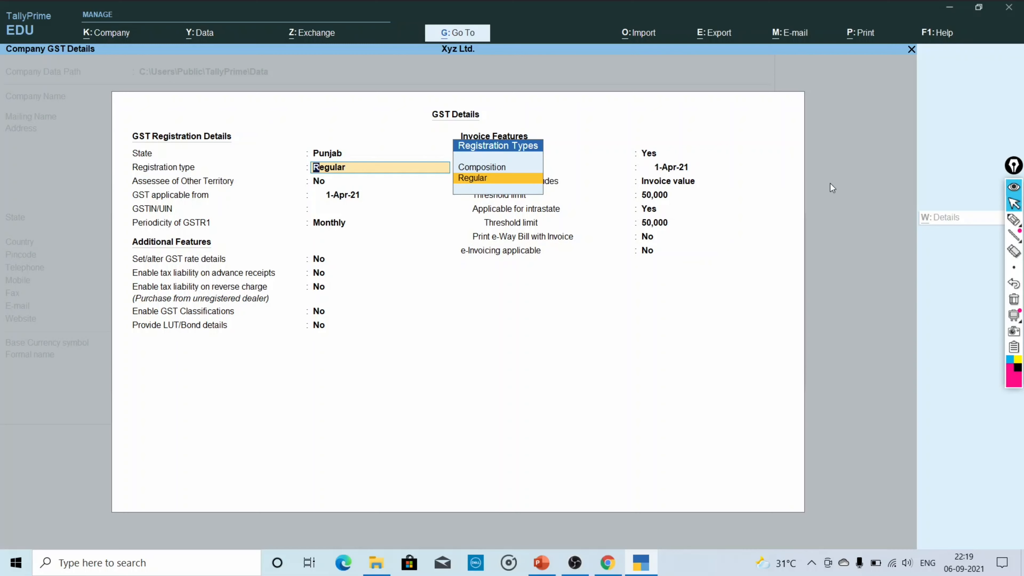
pyautogui.press('Return')
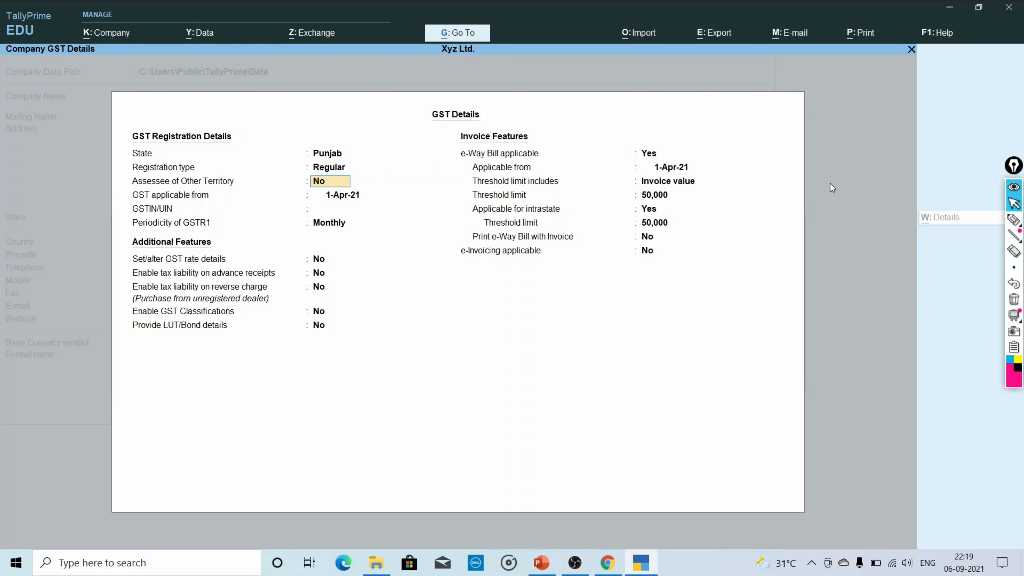
pyautogui.press('Return')
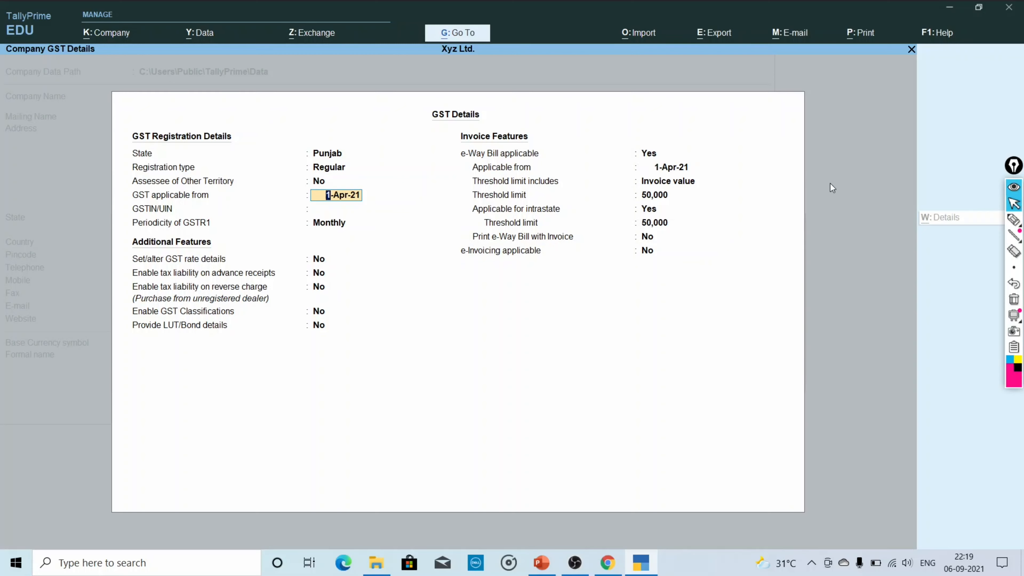
pyautogui.press('Return')
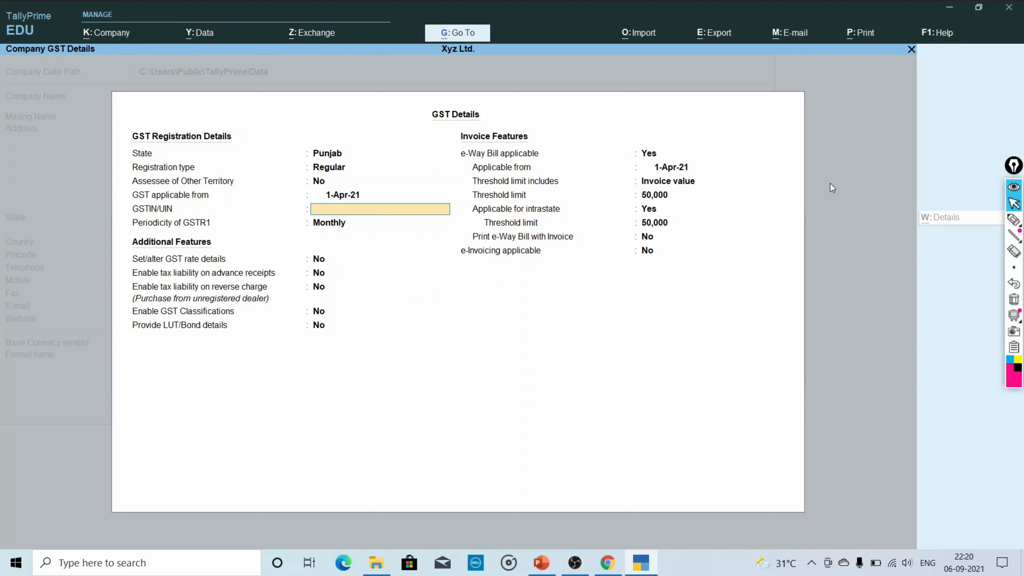
# Enter the company's GSTIN and dismiss the invalid-format warning.
pyautogui.write('06ABCDEF21Z3')
pyautogui.press('Return')
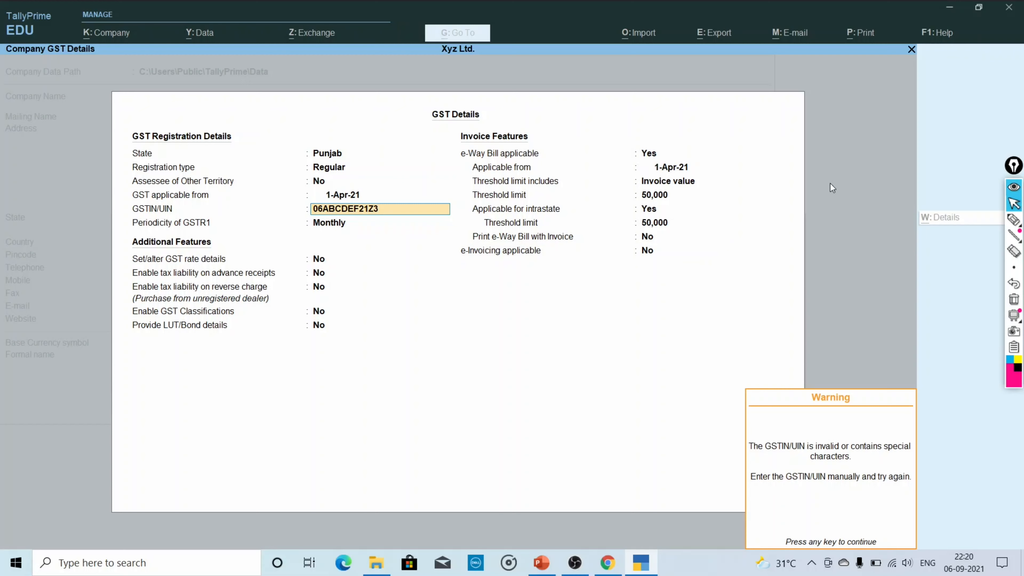
pyautogui.press('Return')
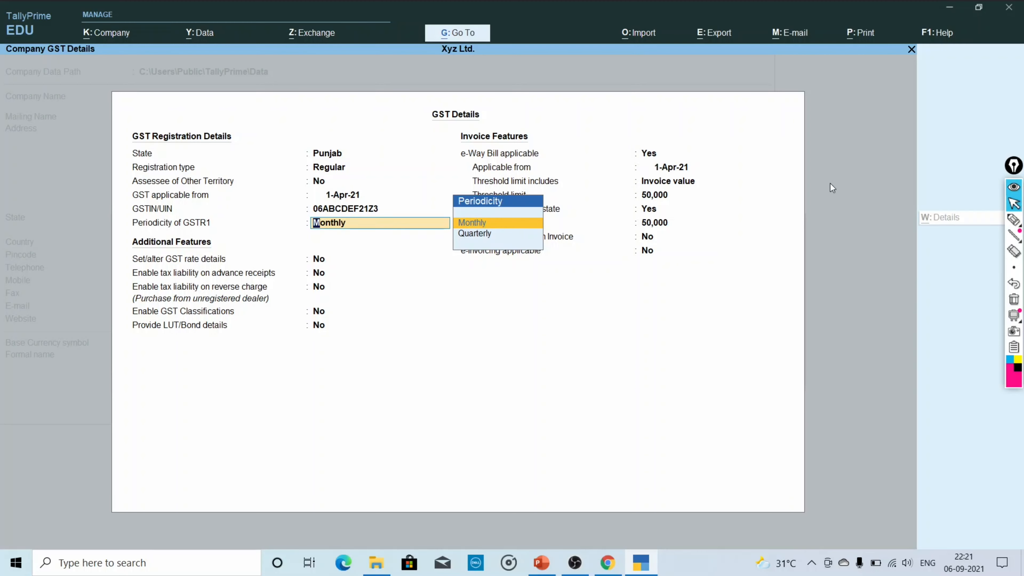
# Keep Monthly GSTR1 and e-Way Bill from 1-Apr-21 with 50,000 threshold, including intrastate.
pyautogui.press('Return')
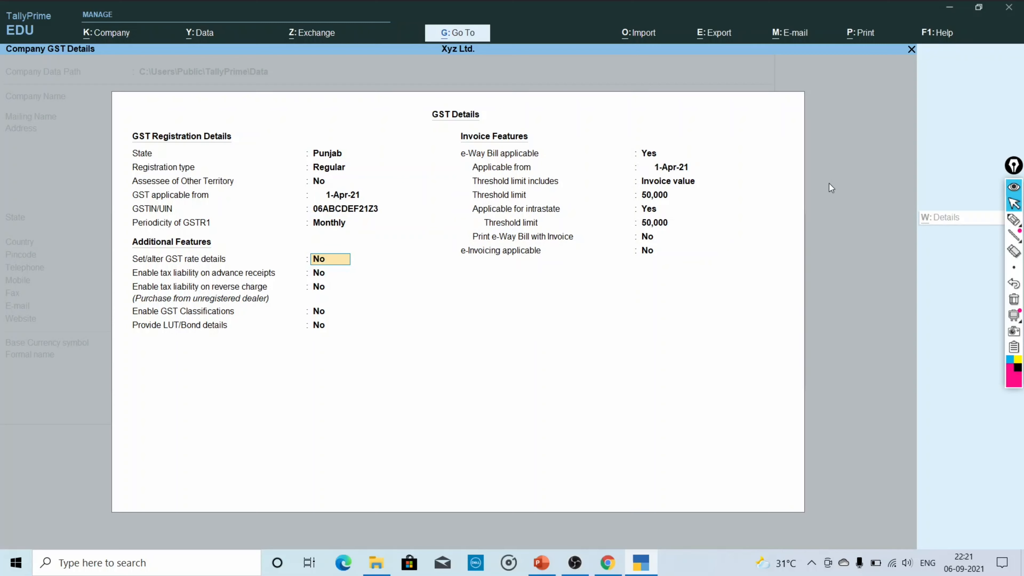
pyautogui.press('Return')
pyautogui.press('Return')
pyautogui.press('Return')
pyautogui.press('Return')
pyautogui.press('Return')
pyautogui.press('Return')
pyautogui.press('Return')
pyautogui.press('Return')
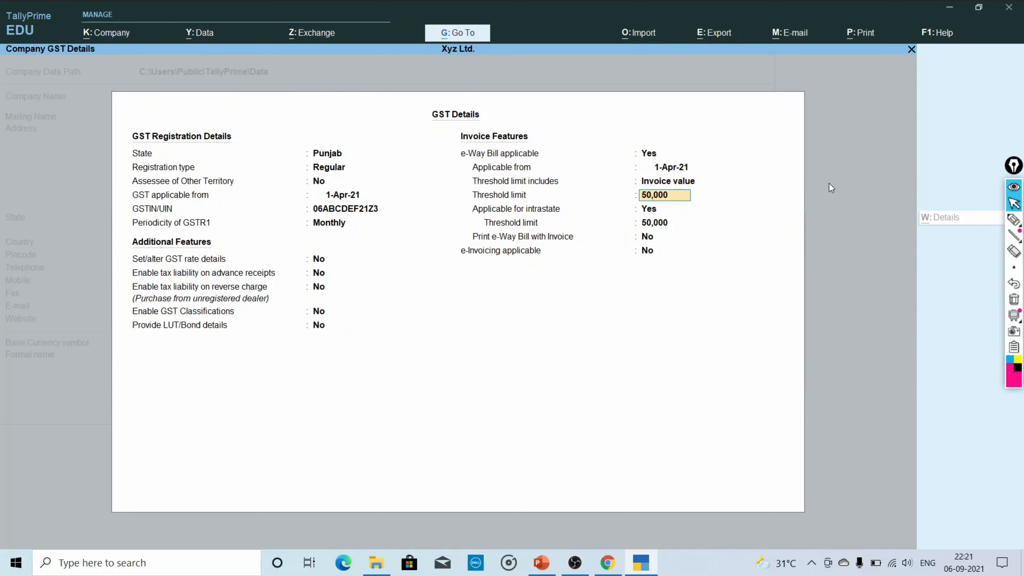
pyautogui.press('Return')
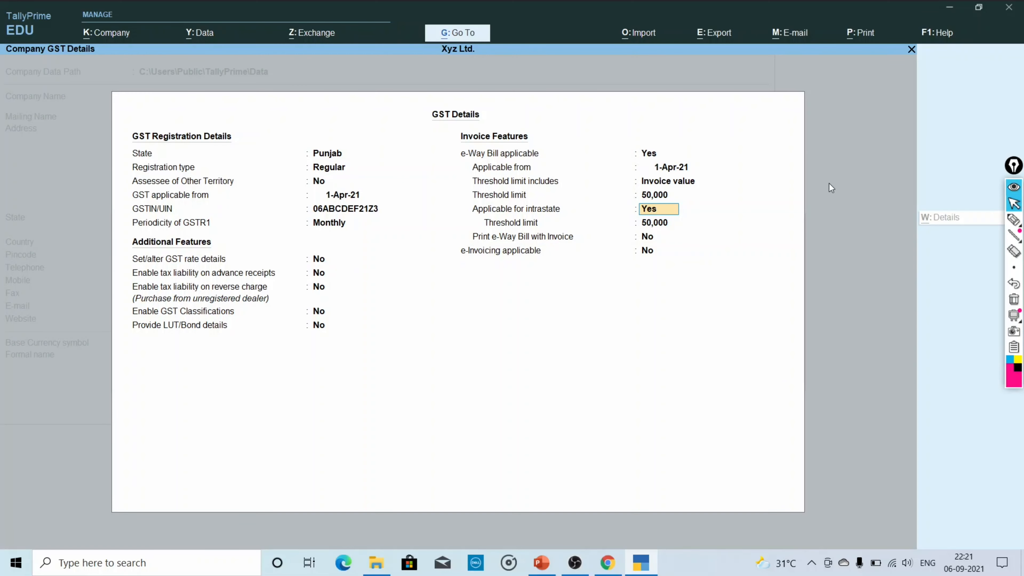
pyautogui.press('BackSpace')
pyautogui.press('BackSpace')
pyautogui.press('BackSpace')
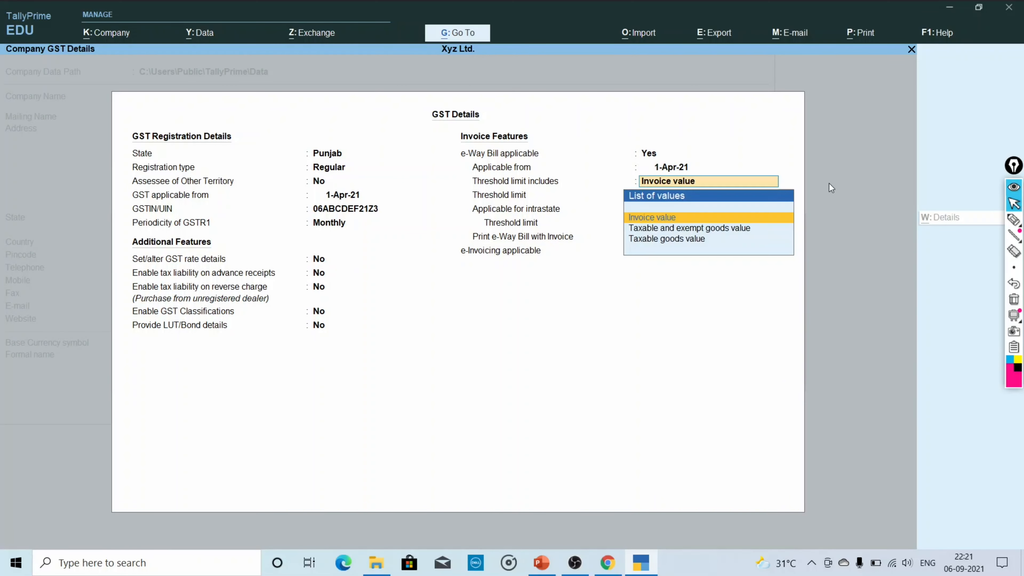
pyautogui.press('BackSpace')
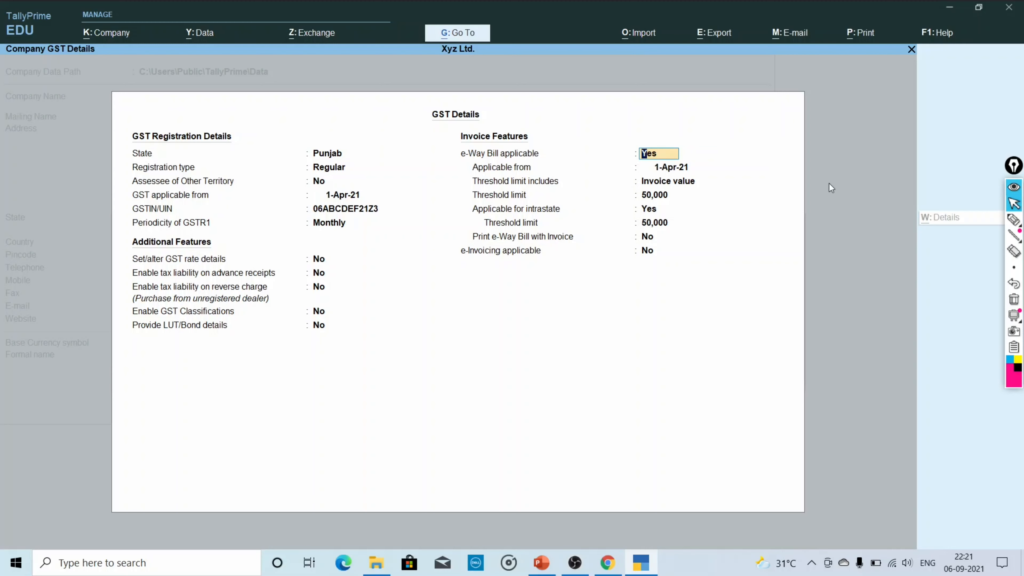
pyautogui.press('Return')
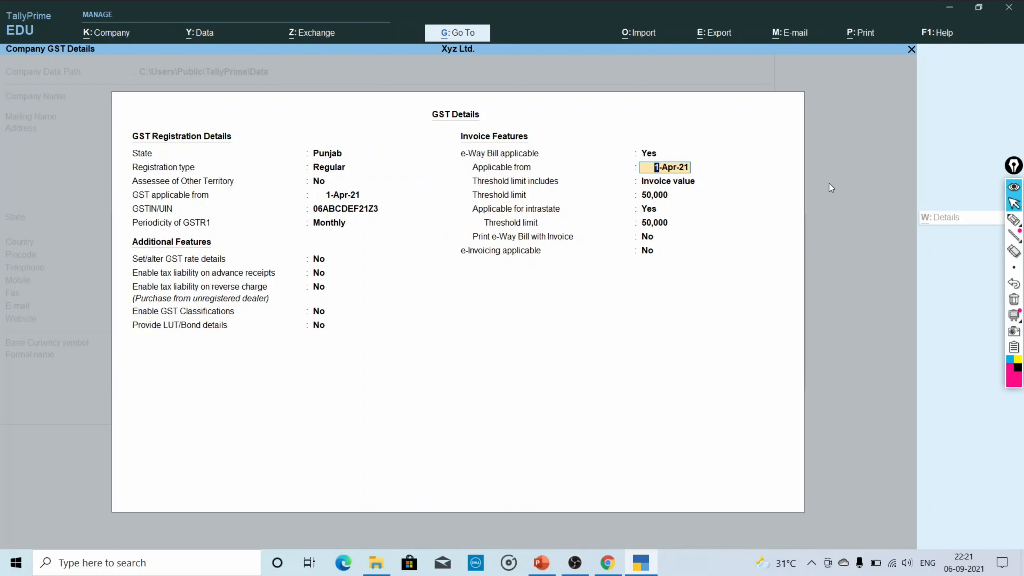
pyautogui.press('Return')
pyautogui.press('Return')
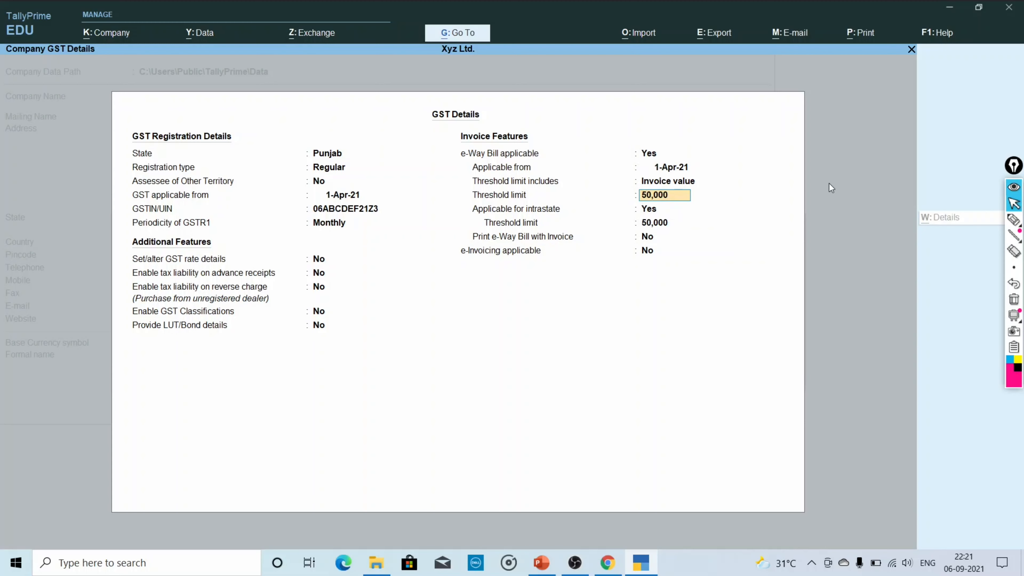
pyautogui.press('Return')
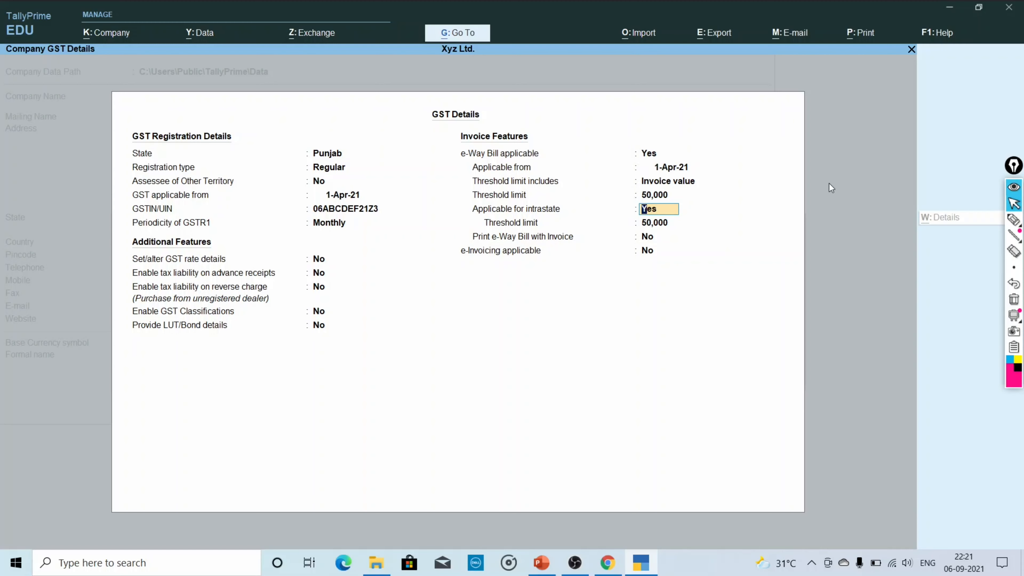
pyautogui.press('Return')
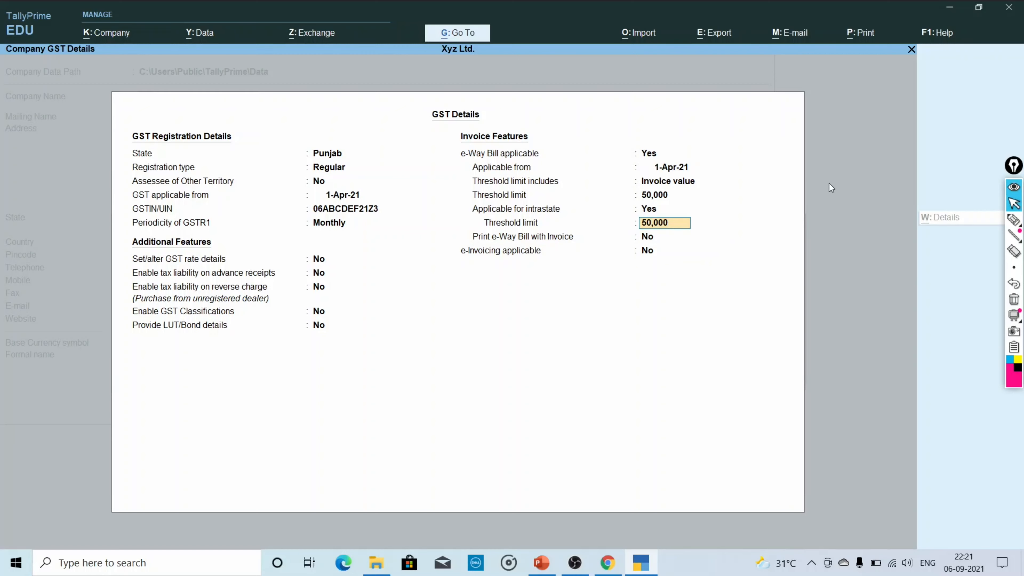
# Accept the GST details and leave TDS disabled.
pyautogui.press('Return')
pyautogui.press('Return')
pyautogui.press('Return')
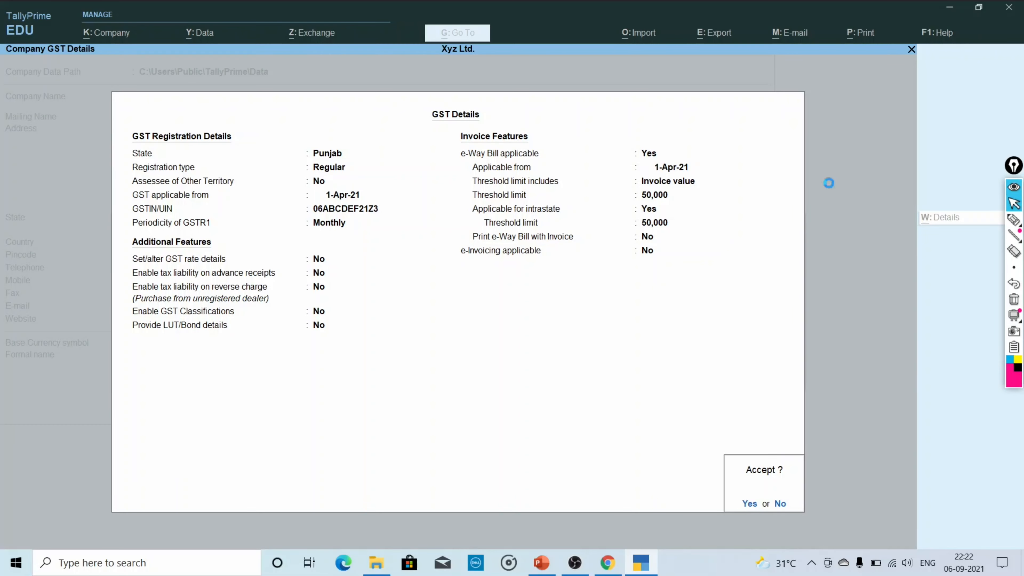
pyautogui.press('Return')
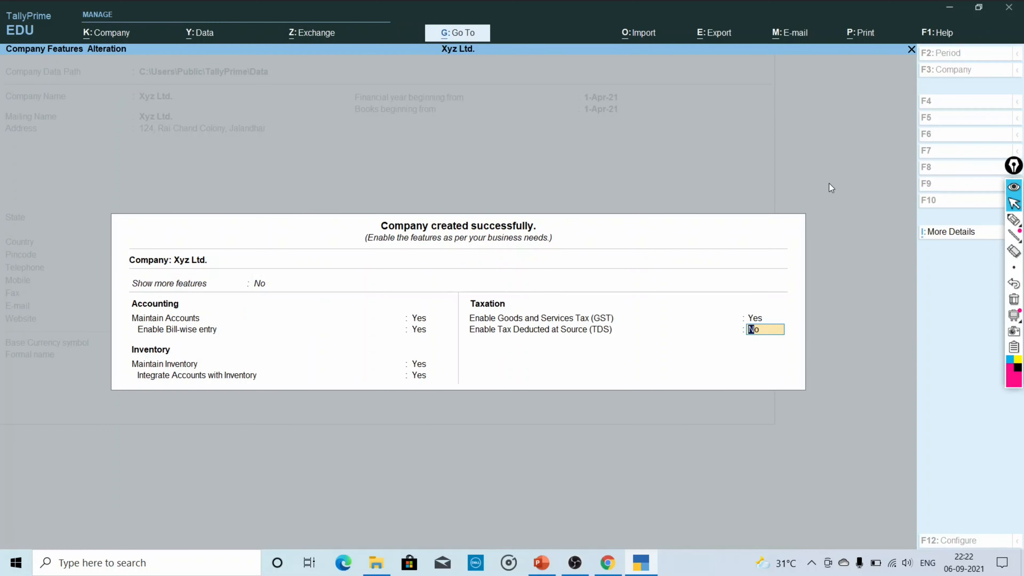
pyautogui.press('Return')
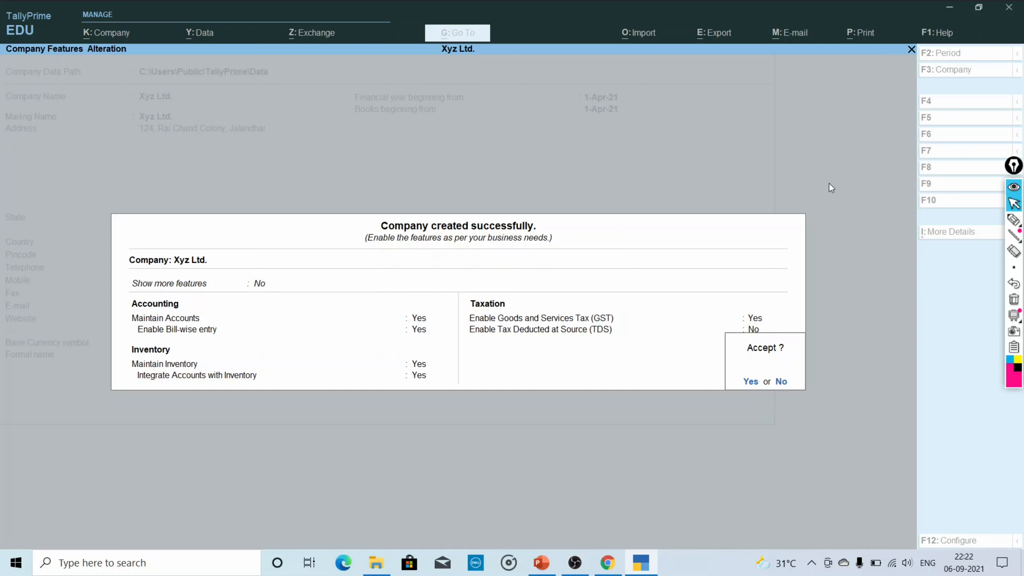